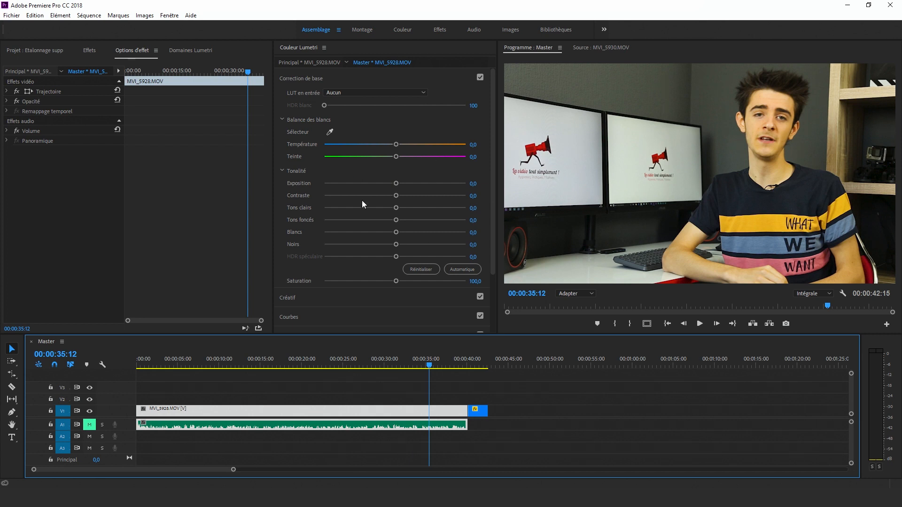
# - Show the Lumetri Color controls and balance the clip's whites with tint 12,6 and temperature -1,3
pyautogui.click(170, 16)
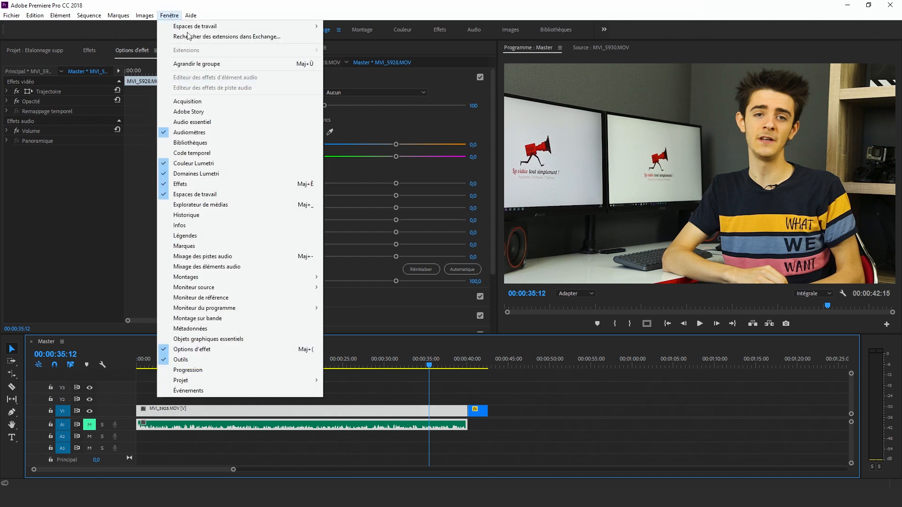
pyautogui.click(222, 164)
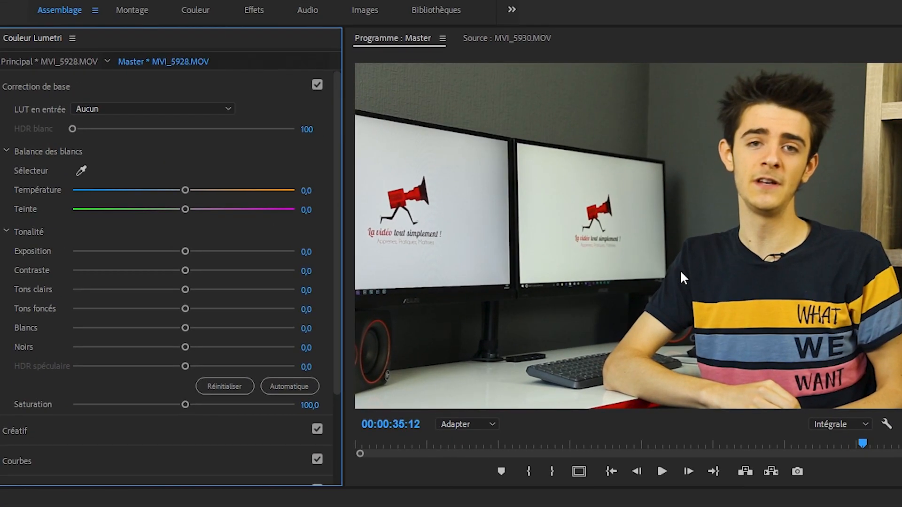
pyautogui.click(605, 266)
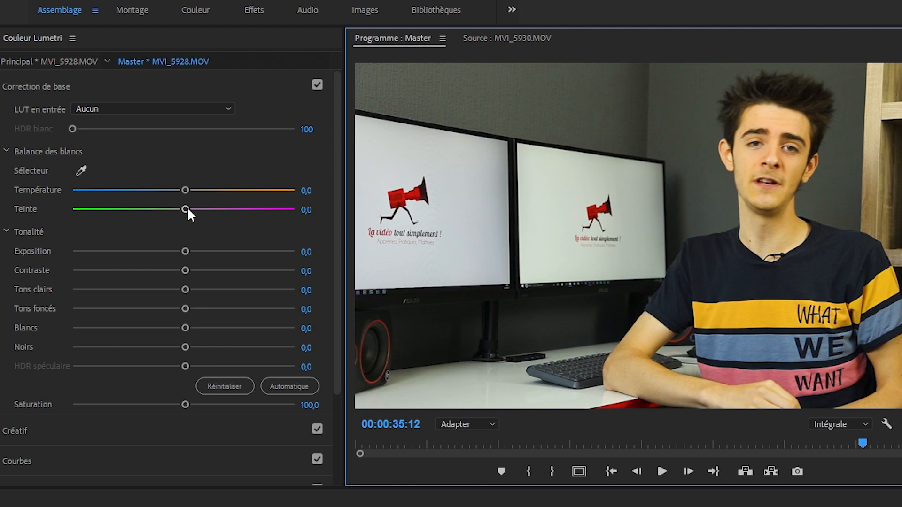
pyautogui.moveTo(188, 210)
pyautogui.mouseDown()
pyautogui.moveTo(205, 209)
pyautogui.moveTo(196, 207)
pyautogui.mouseUp()
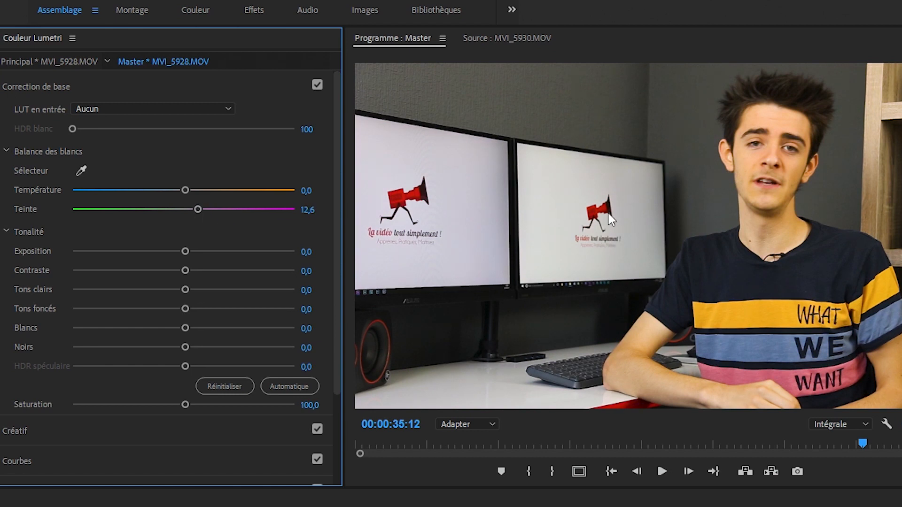
pyautogui.moveTo(184, 190); pyautogui.dragTo(181, 192)
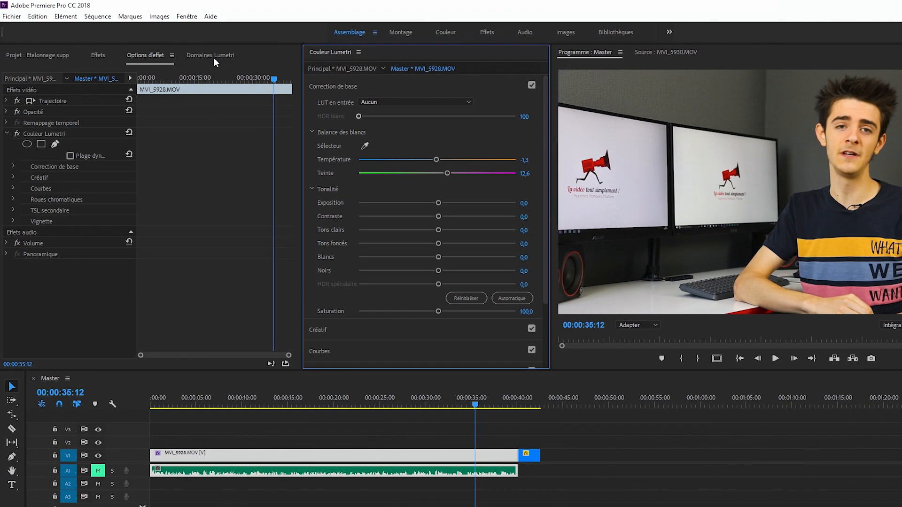
# - Display the Lumetri scopes and set exposure to 0,2, contrast to 20,5, highlights to -2,6 and shadows to 6,6
pyautogui.click(204, 55)
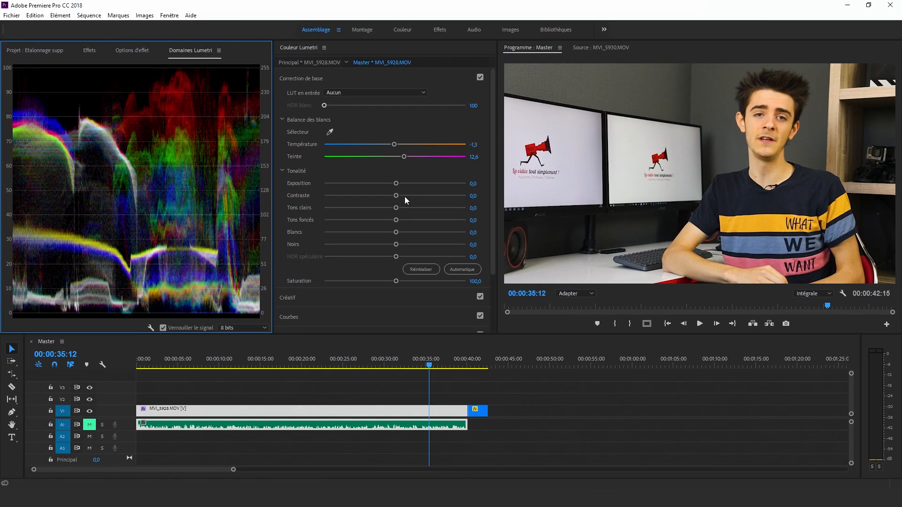
pyautogui.moveTo(396, 183); pyautogui.dragTo(398, 184)
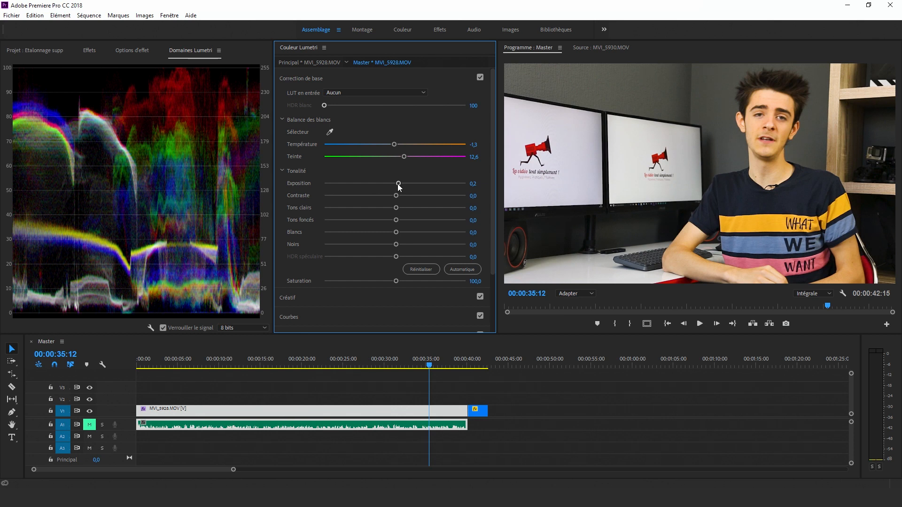
pyautogui.moveTo(396, 207)
pyautogui.mouseDown()
pyautogui.moveTo(400, 221)
pyautogui.moveTo(399, 197)
pyautogui.moveTo(408, 199)
pyautogui.mouseUp()
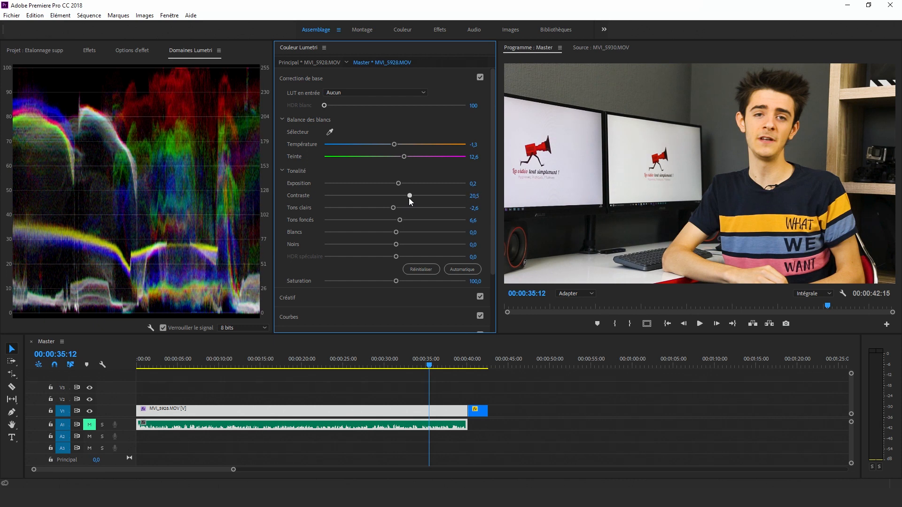
# - Try shifting the blacks and raising the saturation to 112,6, and reset both to their defaults
pyautogui.moveTo(396, 245); pyautogui.dragTo(396, 240)
pyautogui.doubleClick(395, 239)
pyautogui.moveTo(396, 280)
pyautogui.mouseDown()
pyautogui.moveTo(384, 278)
pyautogui.moveTo(411, 277)
pyautogui.moveTo(387, 278)
pyautogui.moveTo(402, 280)
pyautogui.mouseUp()
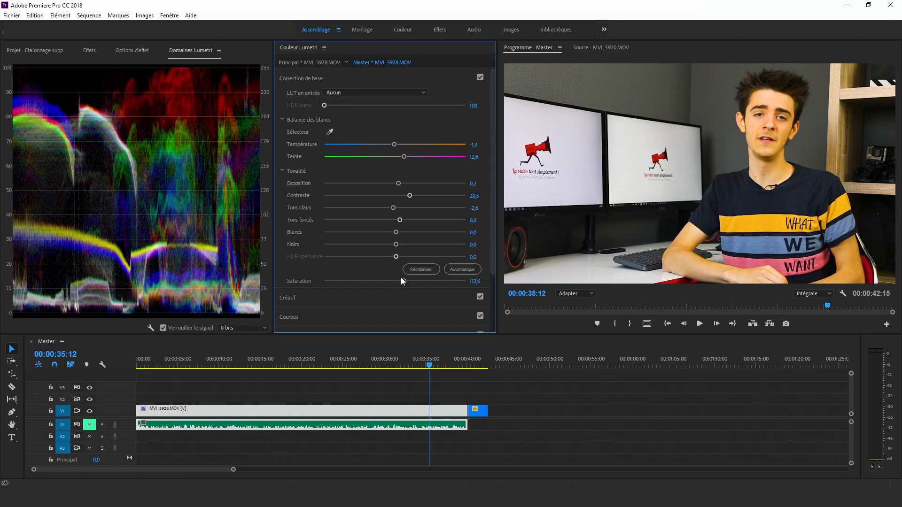
pyautogui.doubleClick(401, 280)
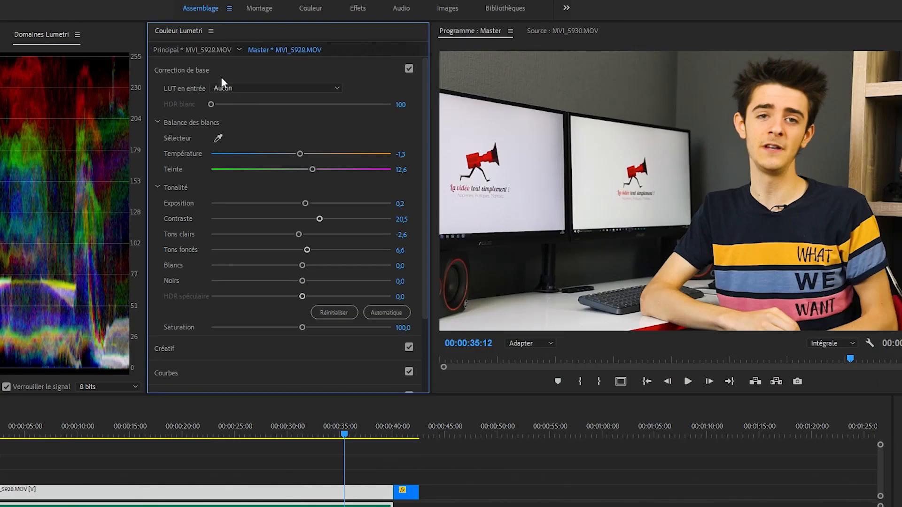
# - Collapse the basic correction and sample the grey wall as the key colour of the HSL secondary
pyautogui.click(192, 70)
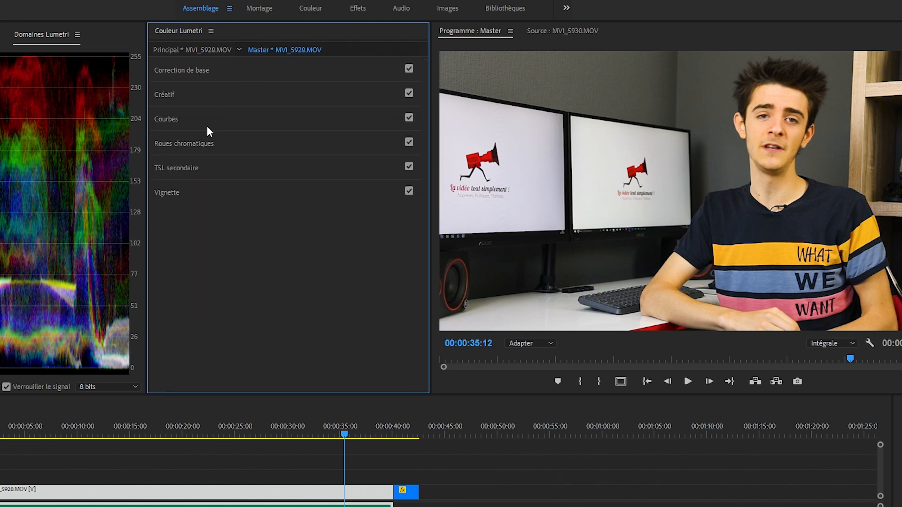
pyautogui.click(192, 169)
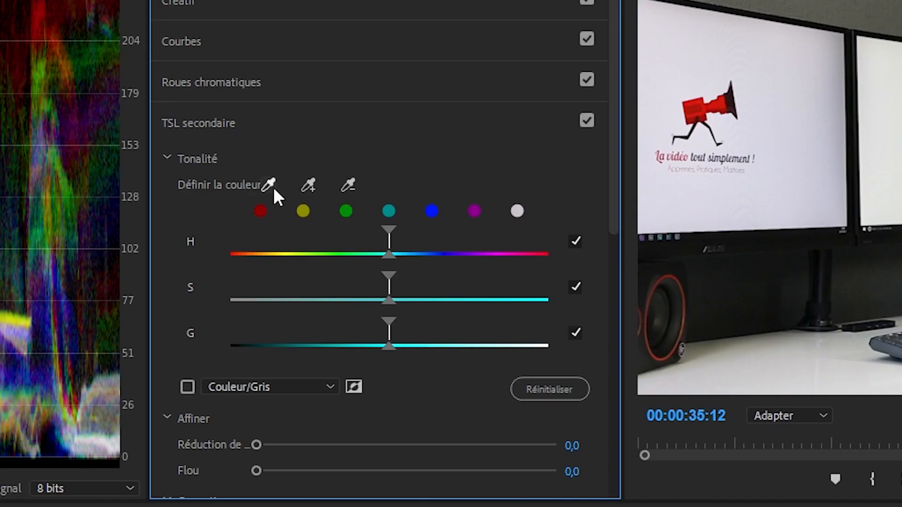
pyautogui.click(267, 185)
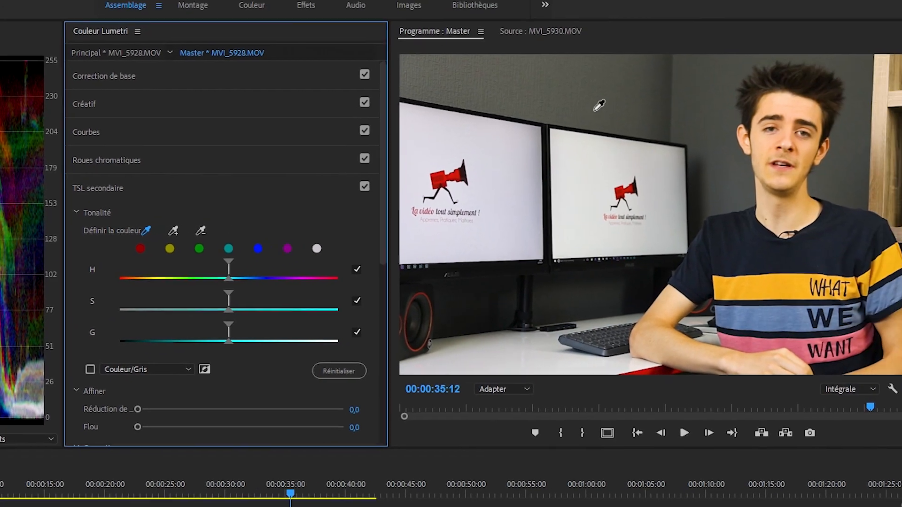
pyautogui.click(710, 127)
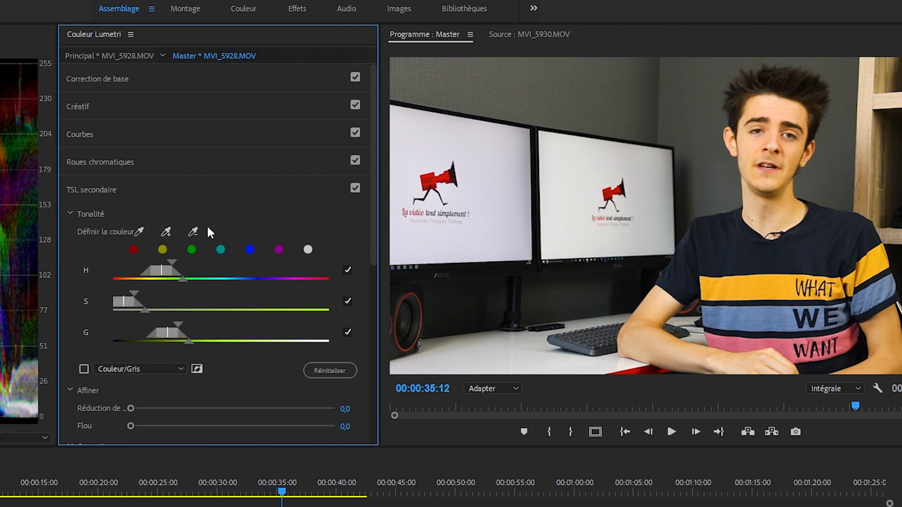
# - Show the Color/Gray mask and add samples from the upper-left wall, beside the shoulder and the wall corner to the key
pyautogui.click(83, 368)
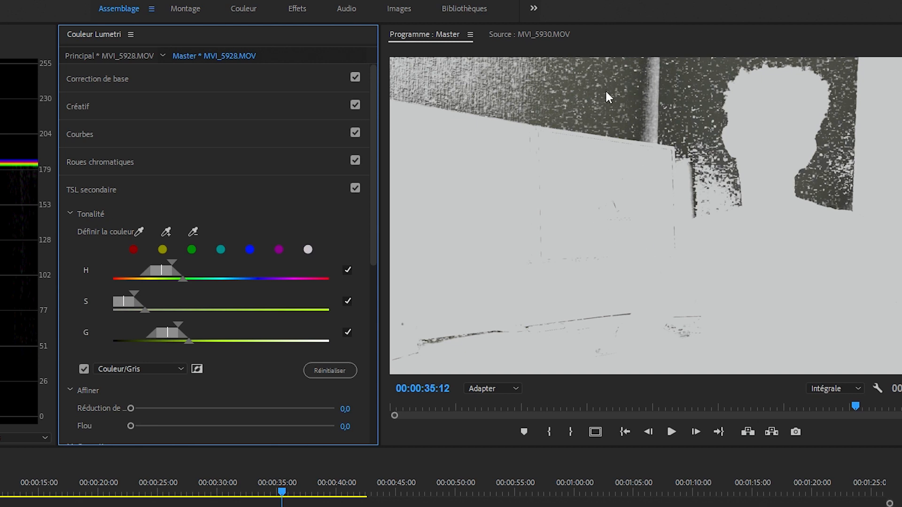
pyautogui.click(165, 231)
pyautogui.click(485, 74)
pyautogui.click(166, 231)
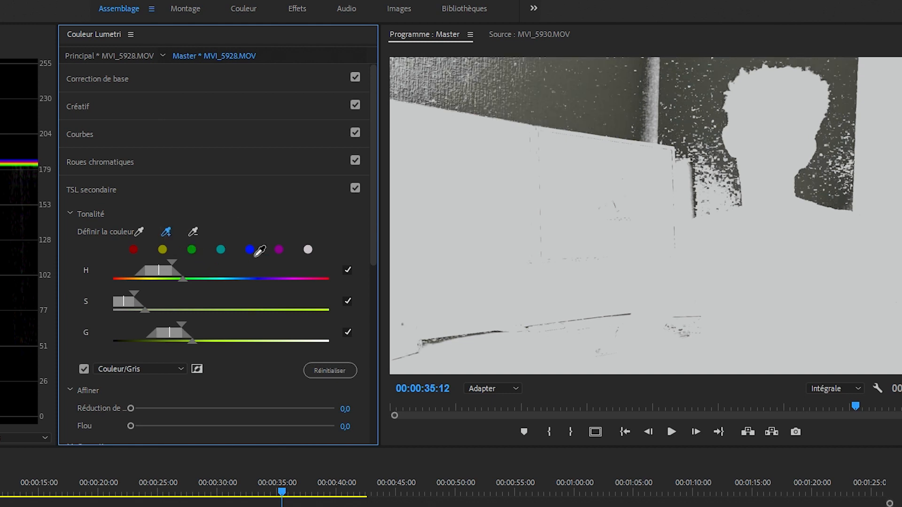
pyautogui.click(717, 196)
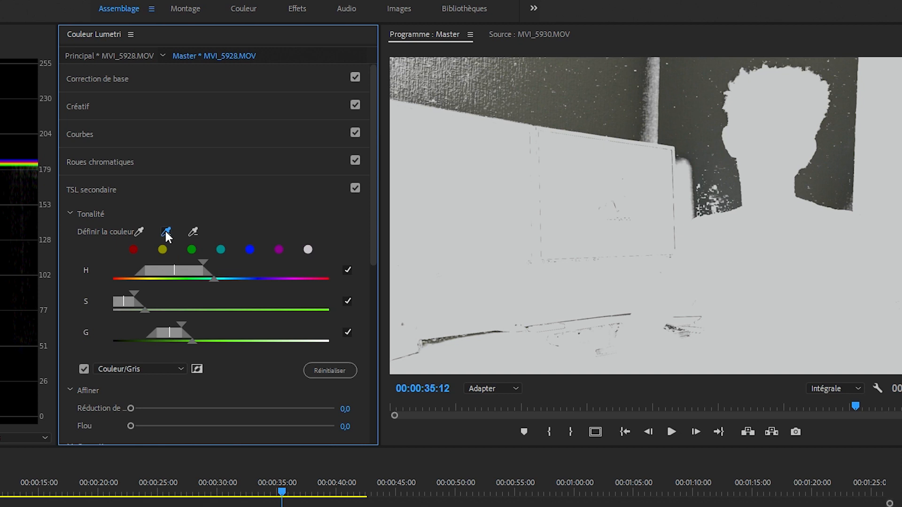
pyautogui.click(657, 97)
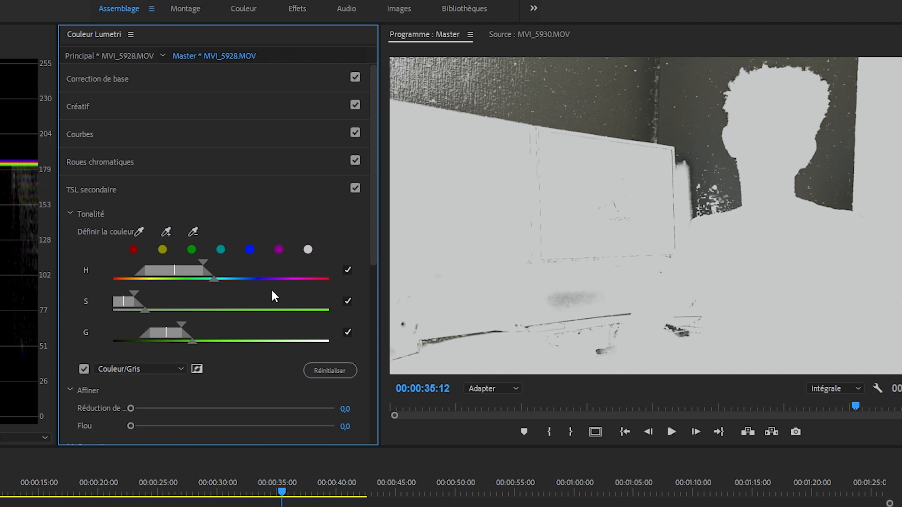
# - Extend the key with further wall samples above the left monitor and the dark area beneath it
pyautogui.click(167, 231)
pyautogui.click(439, 85)
pyautogui.click(166, 231)
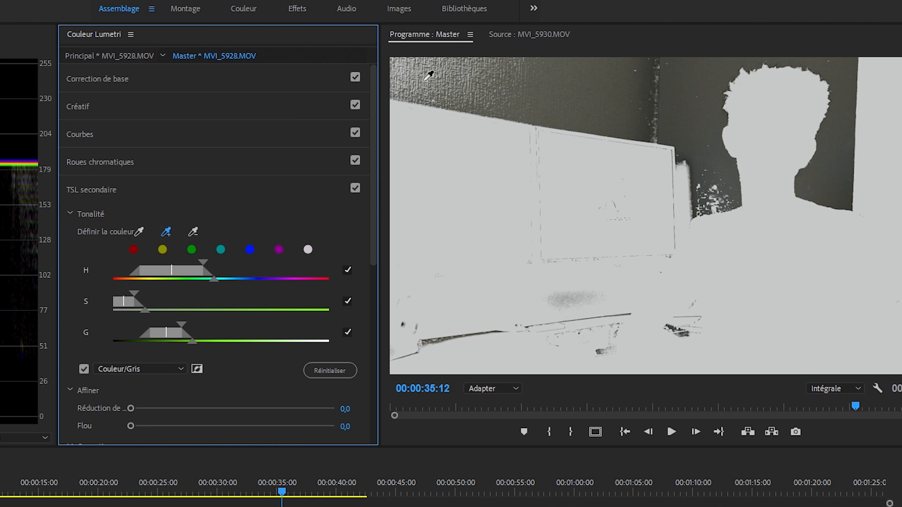
pyautogui.click(420, 83)
pyautogui.click(167, 231)
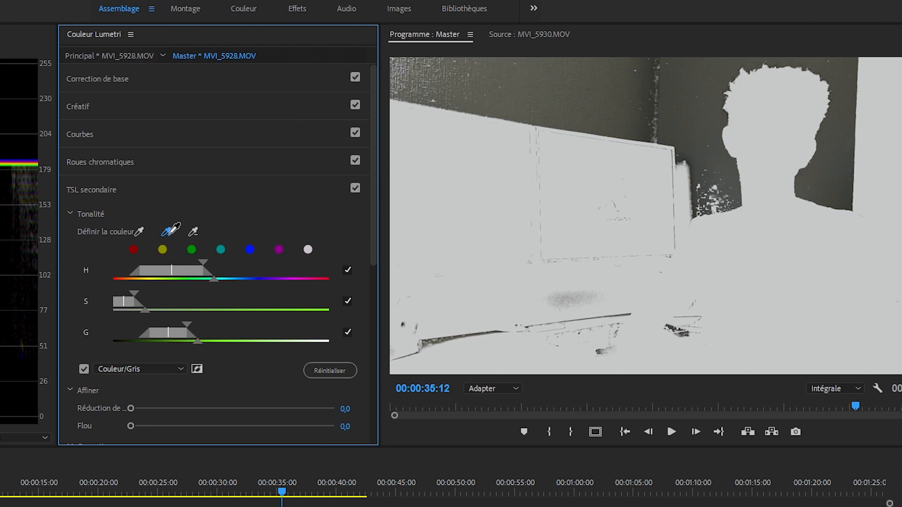
pyautogui.click(477, 312)
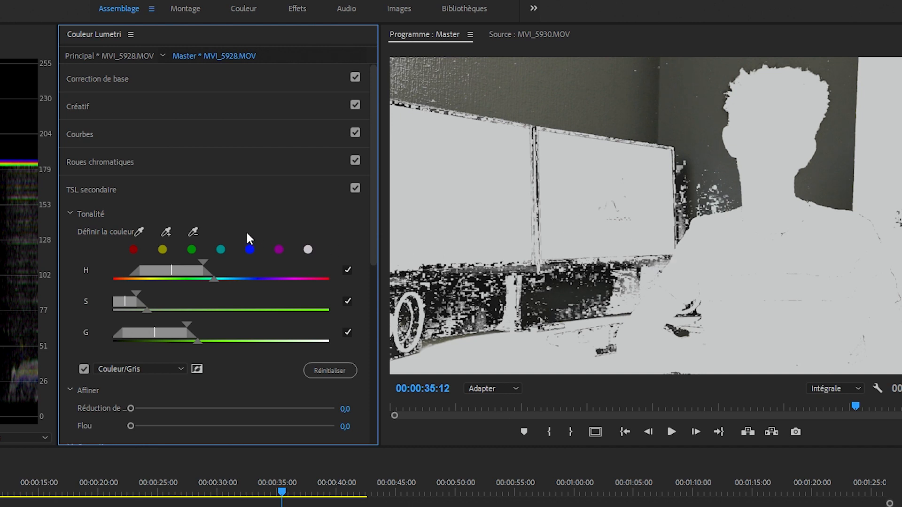
# - Subtract the dark area around the right monitor's lower edge, widen the key's saturation range, fine-tune its luminance range and hide the mask
pyautogui.click(193, 231)
pyautogui.click(563, 265)
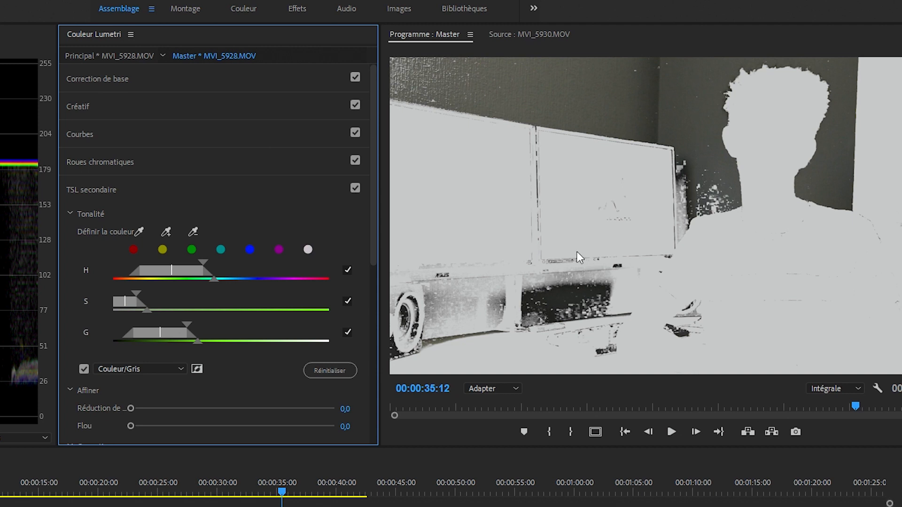
pyautogui.scroll(-3, 268, 193)
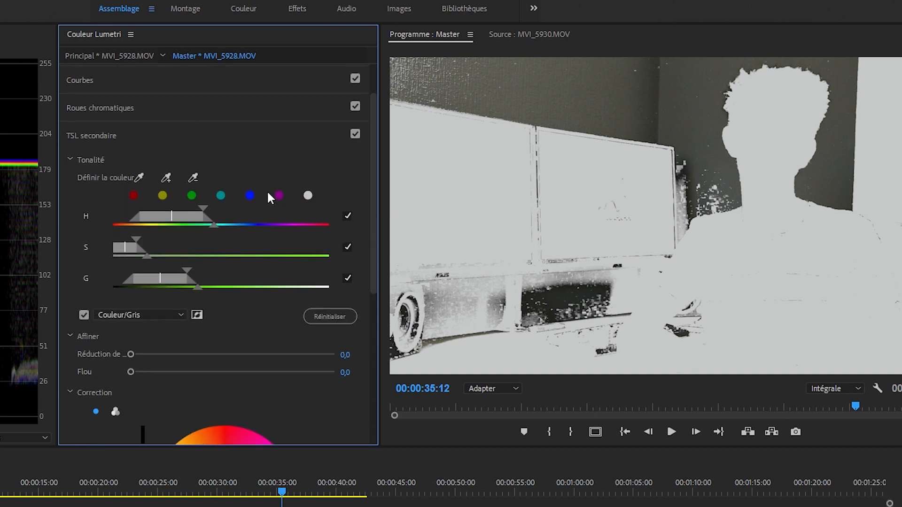
pyautogui.moveTo(136, 239); pyautogui.dragTo(160, 259)
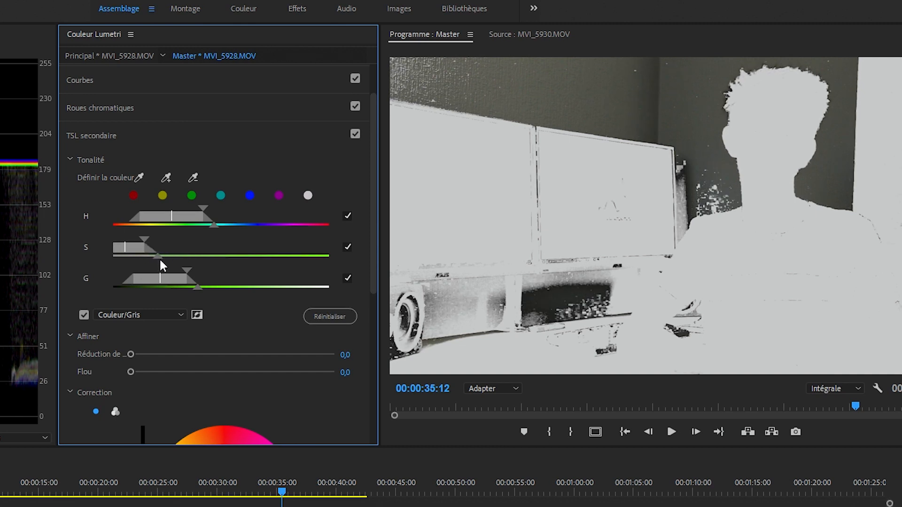
pyautogui.moveTo(198, 287)
pyautogui.mouseDown()
pyautogui.moveTo(207, 287)
pyautogui.moveTo(196, 287)
pyautogui.mouseUp()
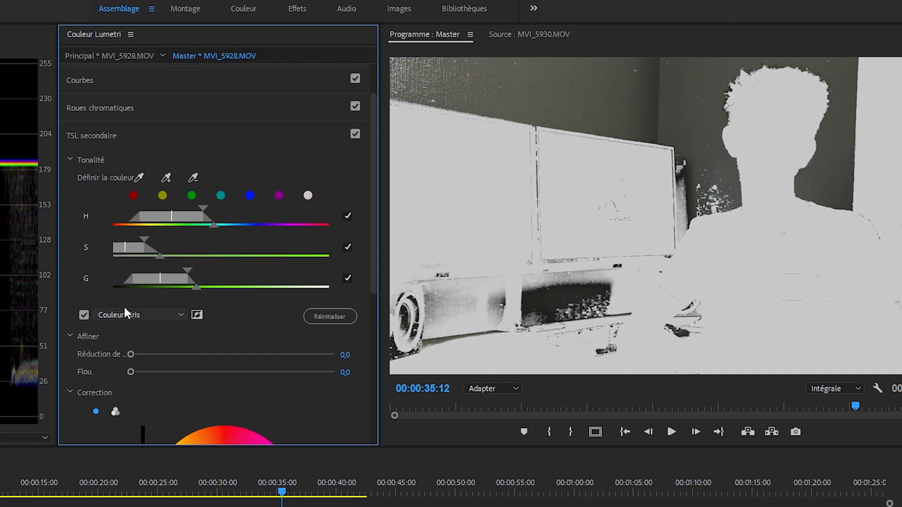
pyautogui.click(83, 316)
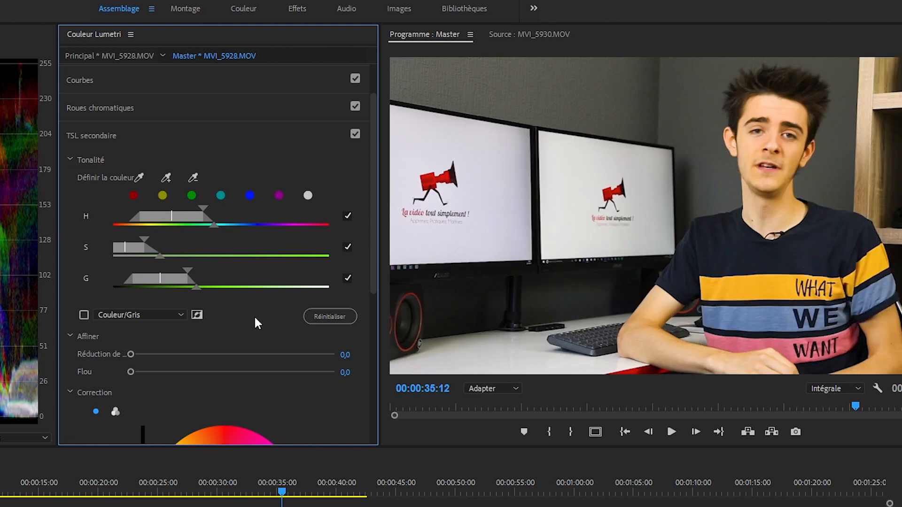
# - Soften the wall key with a blur of 1,4 while previewing the mask, and hide the mask again
pyautogui.scroll(-3, 256, 322)
pyautogui.scroll(-2, 258, 321)
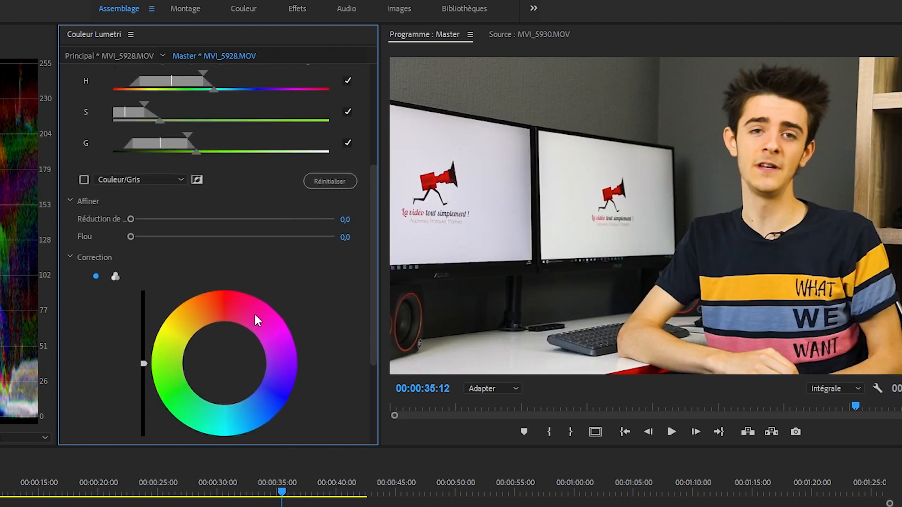
pyautogui.click(84, 179)
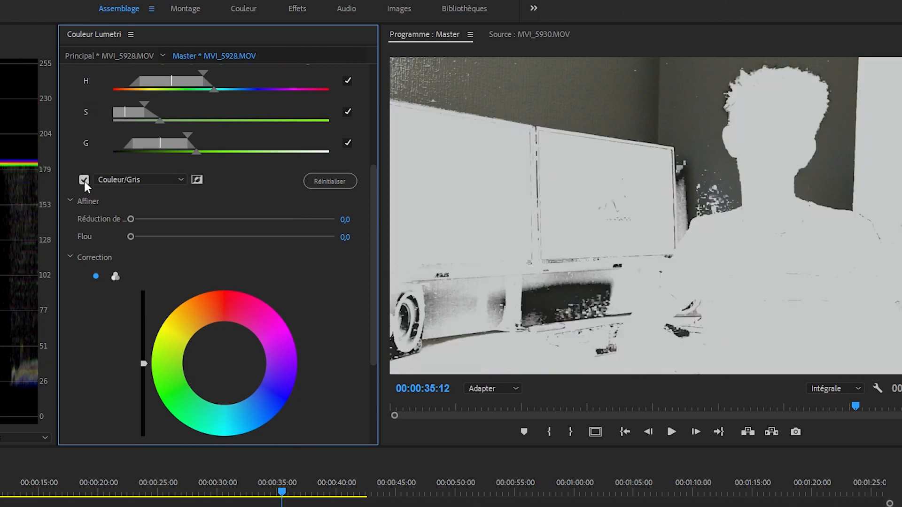
pyautogui.moveTo(131, 238); pyautogui.dragTo(140, 241)
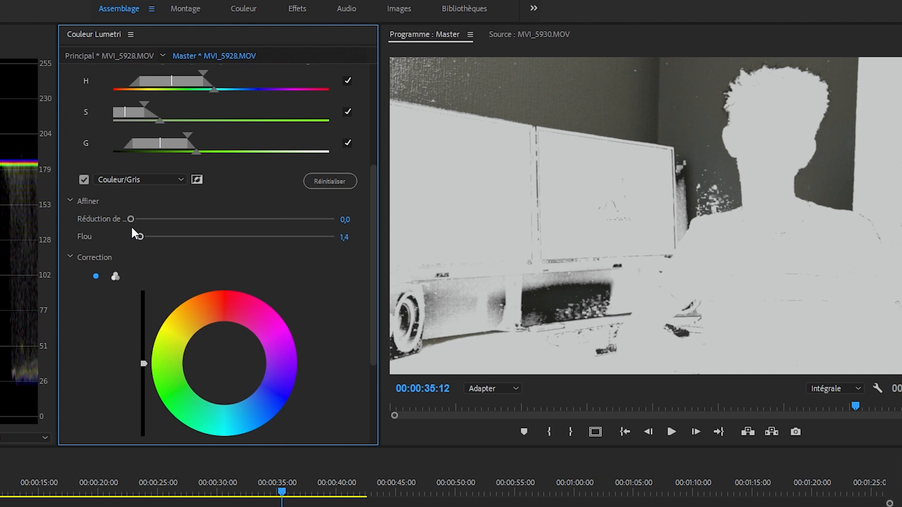
pyautogui.click(84, 181)
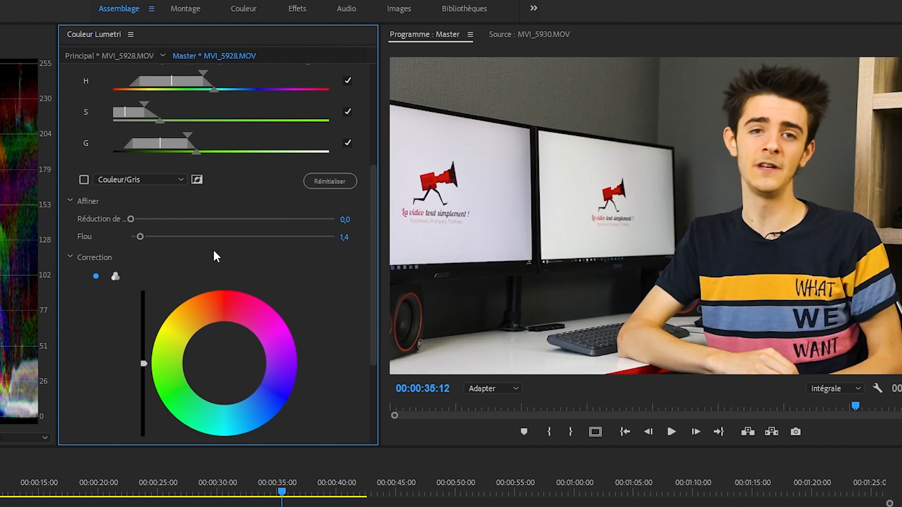
# - Try tinting the keyed wall purple and blue with the correction colour wheel, and reset the wheel
pyautogui.scroll(-5, 335, 292)
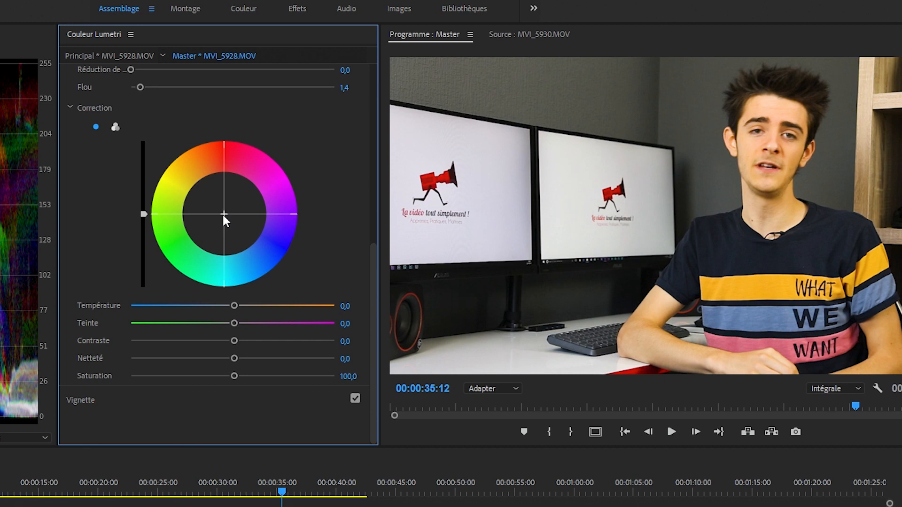
pyautogui.moveTo(224, 215); pyautogui.dragTo(233, 200)
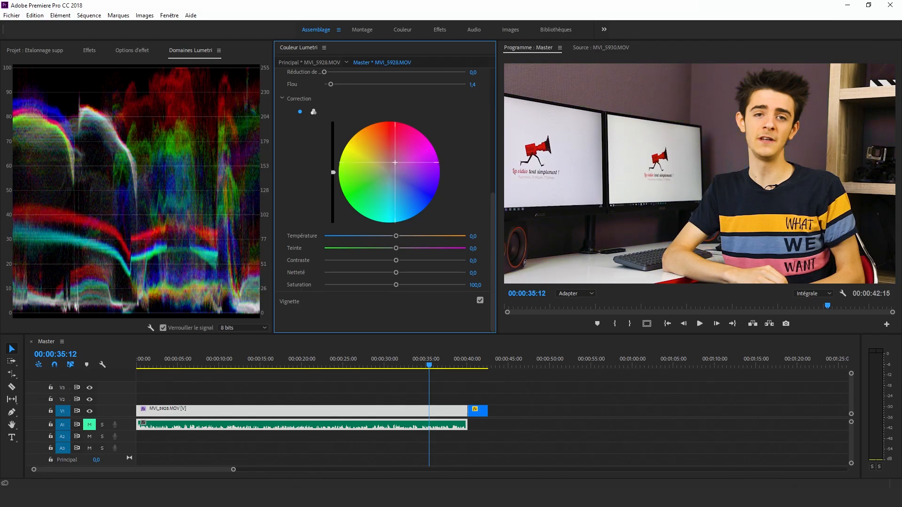
pyautogui.moveTo(395, 162)
pyautogui.mouseDown()
pyautogui.moveTo(403, 183)
pyautogui.moveTo(400, 172)
pyautogui.moveTo(383, 181)
pyautogui.moveTo(394, 180)
pyautogui.mouseUp()
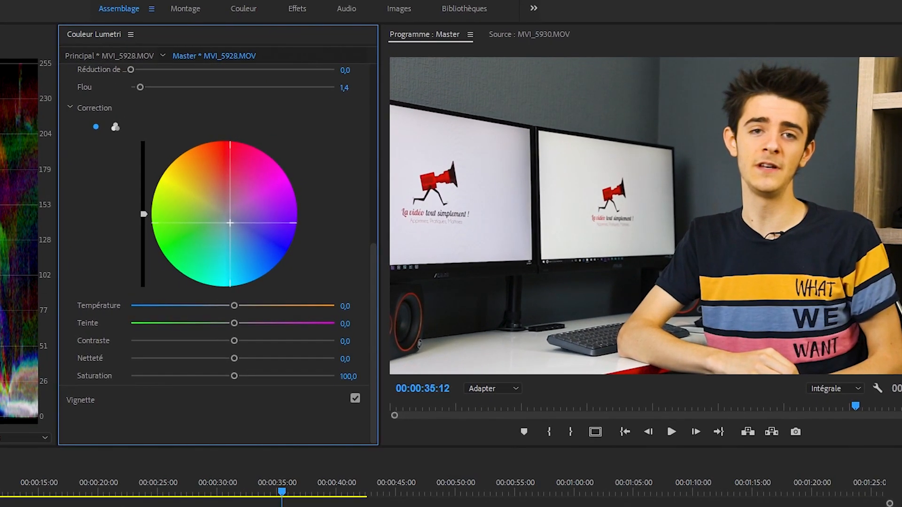
pyautogui.moveTo(228, 224); pyautogui.dragTo(230, 221)
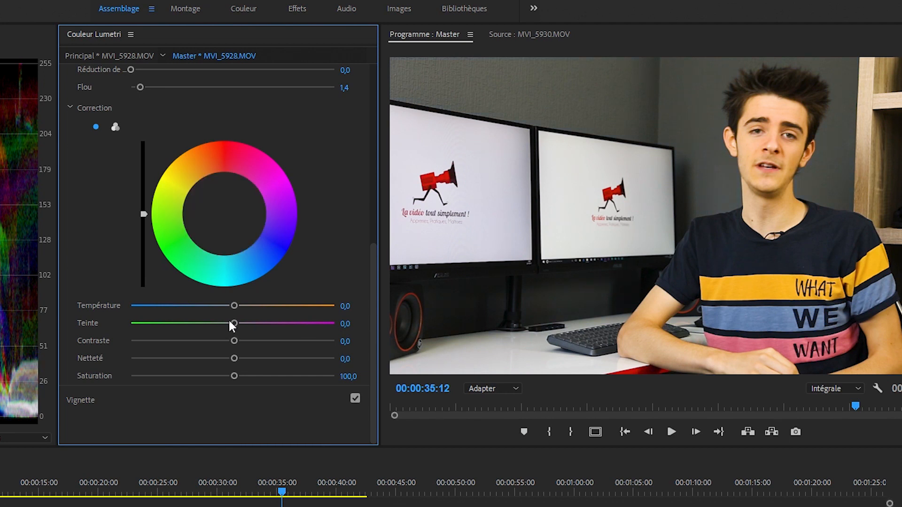
# - Set the keyed wall's correction to temperature -40,4, tint 8,6 and contrast 19,9
pyautogui.moveTo(234, 306); pyautogui.dragTo(234, 375)
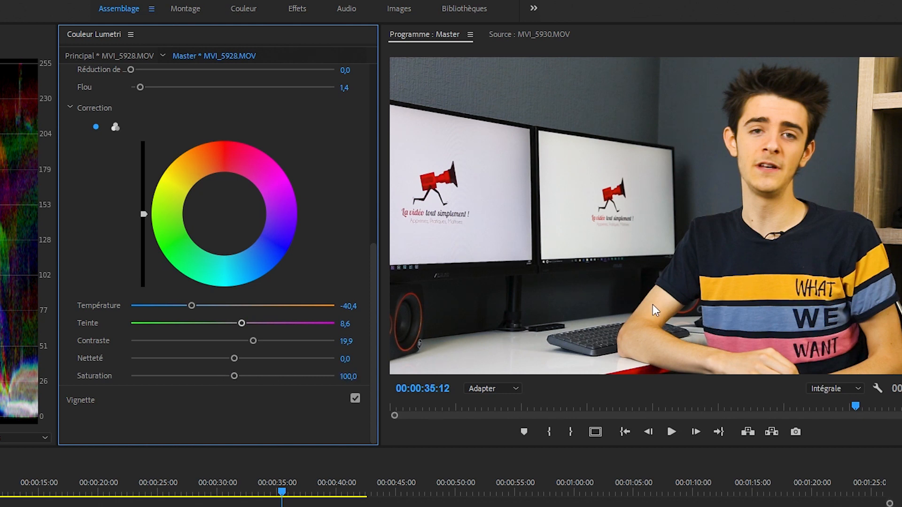
# - Add a rectangular mask to the interview clip's Lumetri Color effect and set the mask's feather to 0
pyautogui.scroll(5, 322, 243)
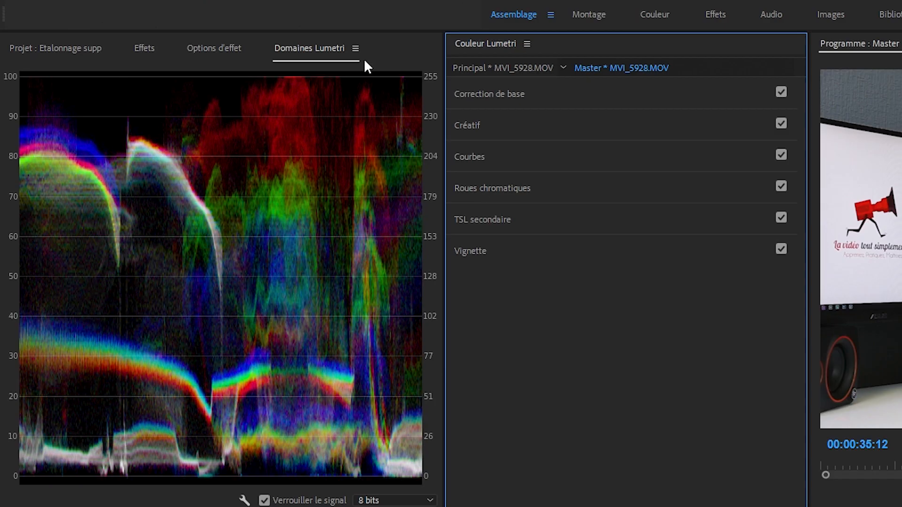
pyautogui.click(227, 50)
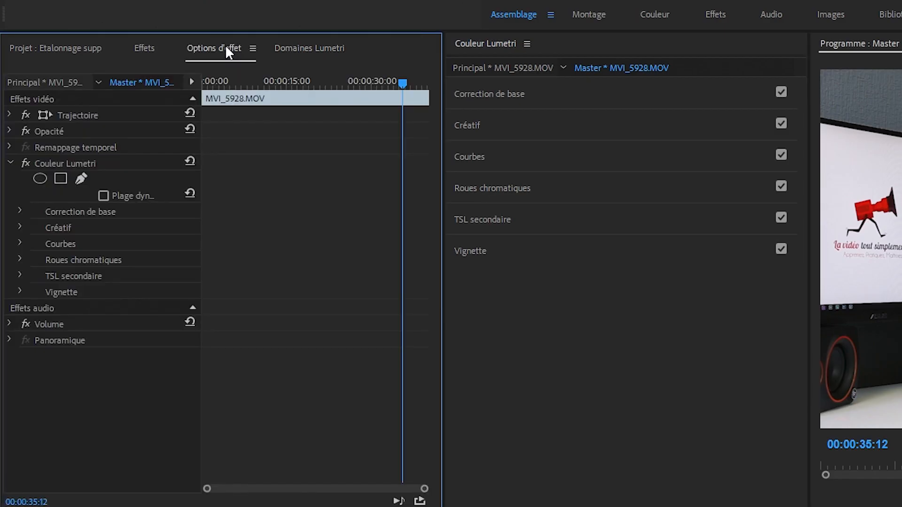
pyautogui.click(63, 162)
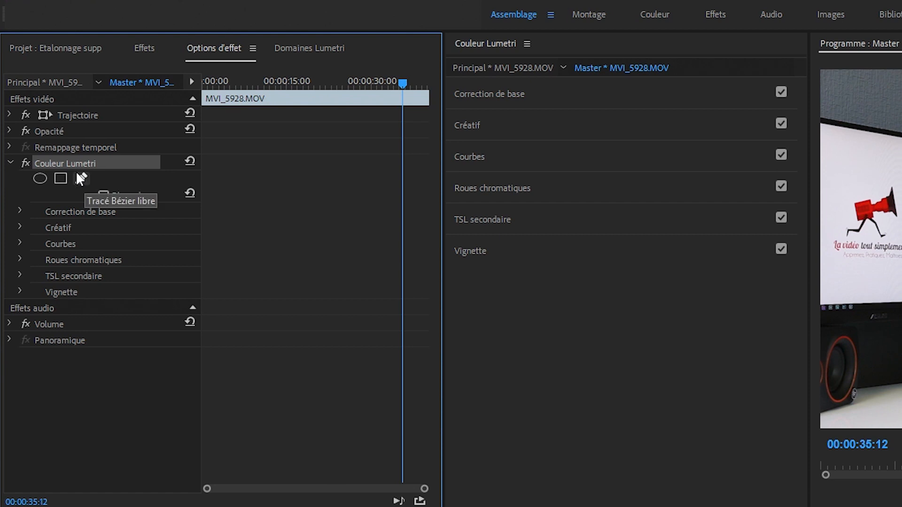
pyautogui.click(63, 180)
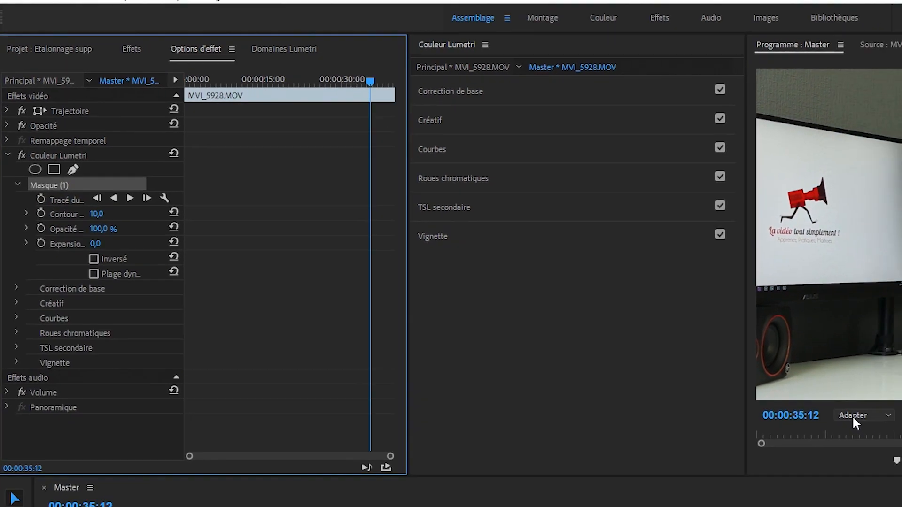
pyautogui.click(852, 415)
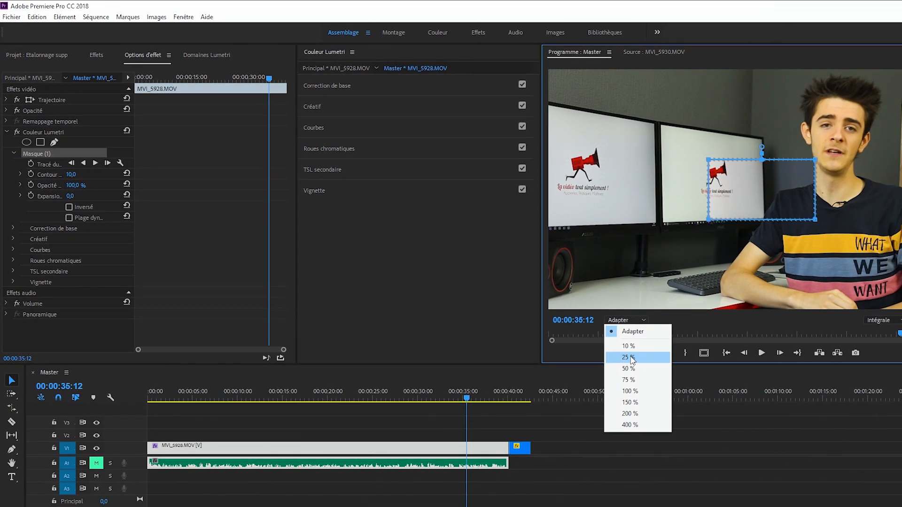
pyautogui.click(632, 359)
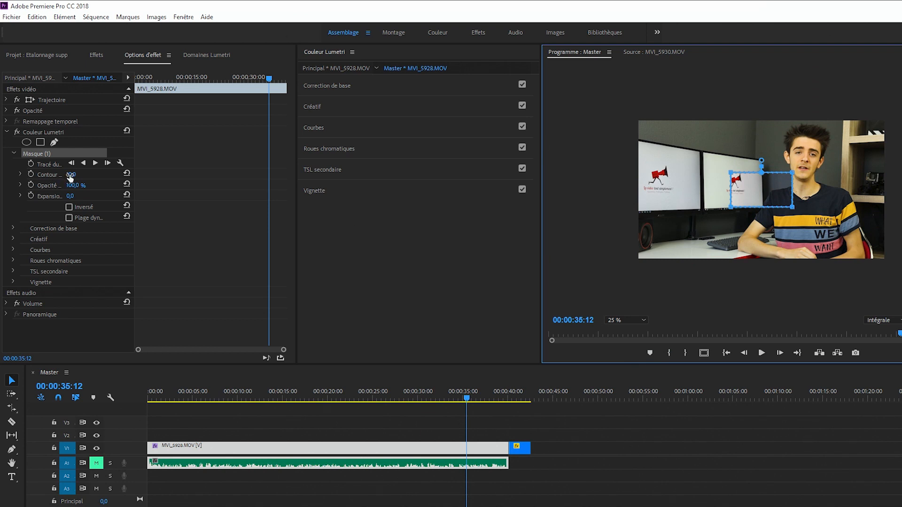
pyautogui.click(70, 175)
pyautogui.write('0')
pyautogui.press('Return')
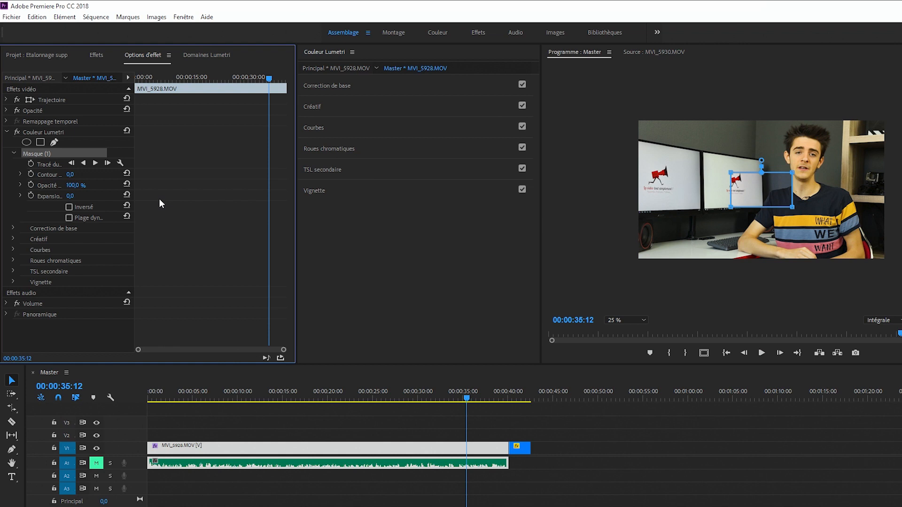
# - Reshape the mask by placing its corners outside the frame so its lower edge cuts diagonally from lower left to upper right
pyautogui.moveTo(731, 173); pyautogui.dragTo(621, 91)
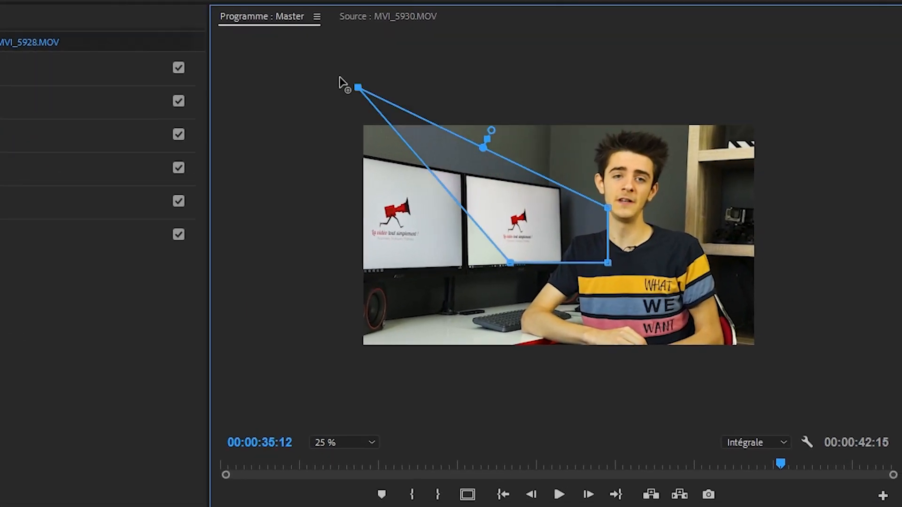
pyautogui.moveTo(493, 267); pyautogui.dragTo(289, 370)
pyautogui.moveTo(594, 211); pyautogui.dragTo(727, 62)
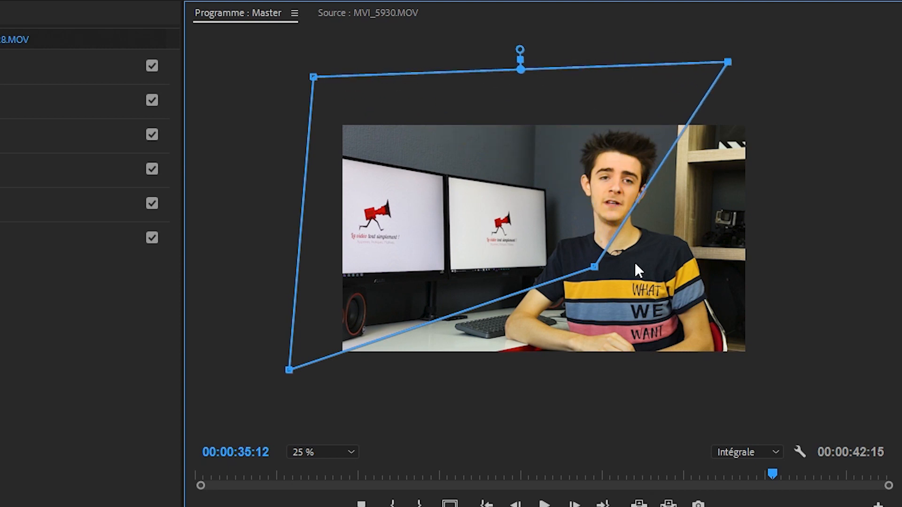
pyautogui.moveTo(595, 267); pyautogui.dragTo(783, 115)
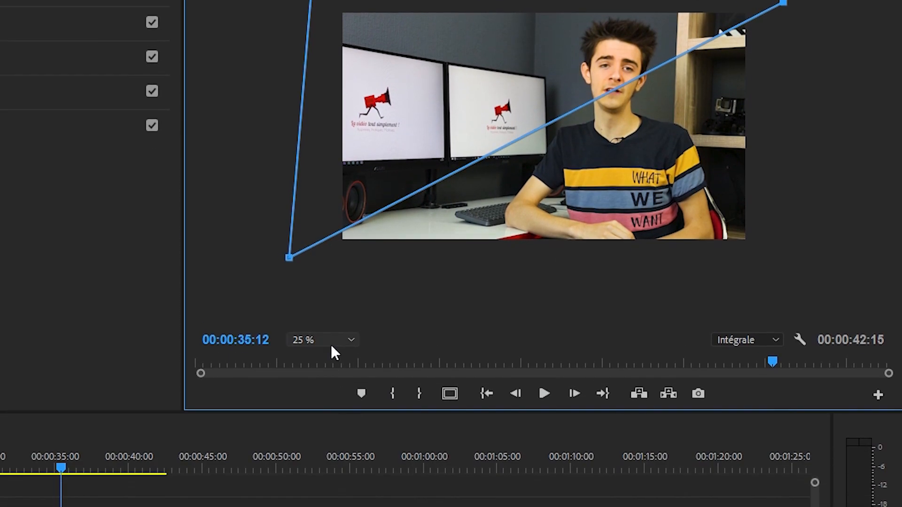
# - Fit the whole frame in the preview and play back the sequence to compare the graded and ungraded halves
pyautogui.click(331, 343)
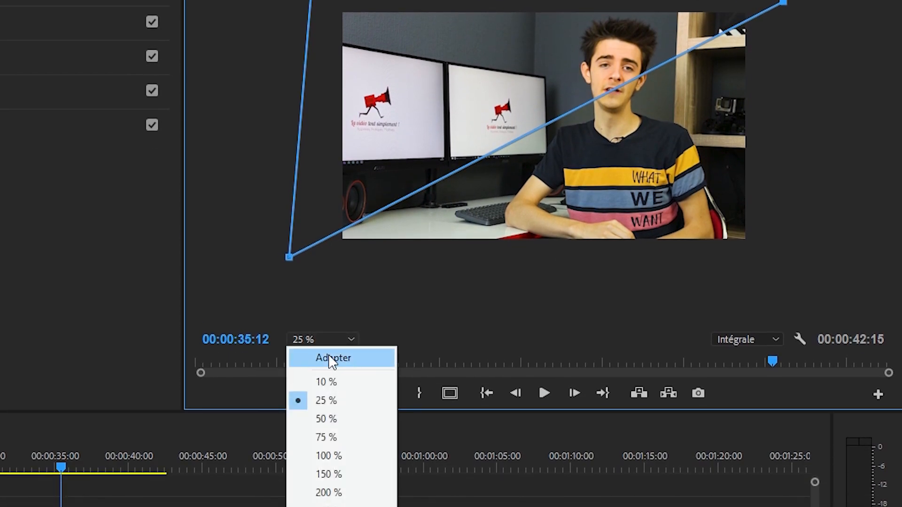
pyautogui.click(334, 358)
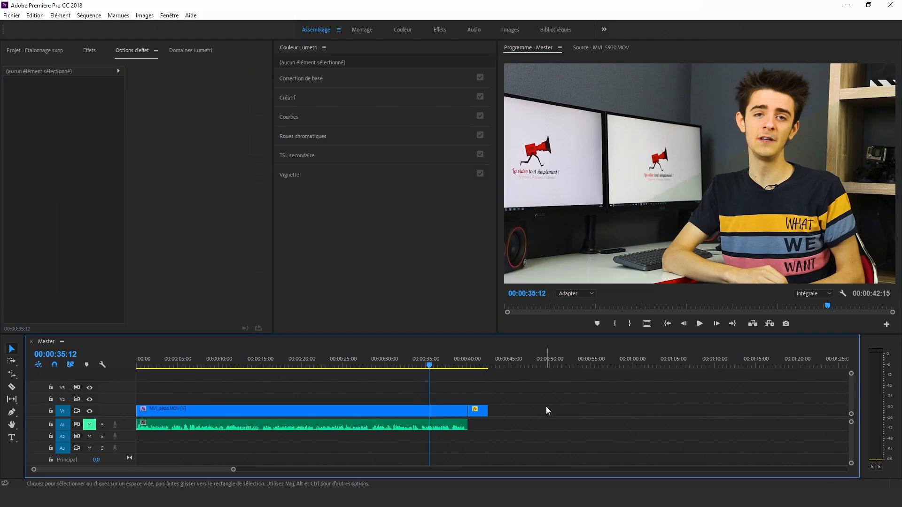
pyautogui.moveTo(429, 365); pyautogui.dragTo(342, 365)
pyautogui.press('space')
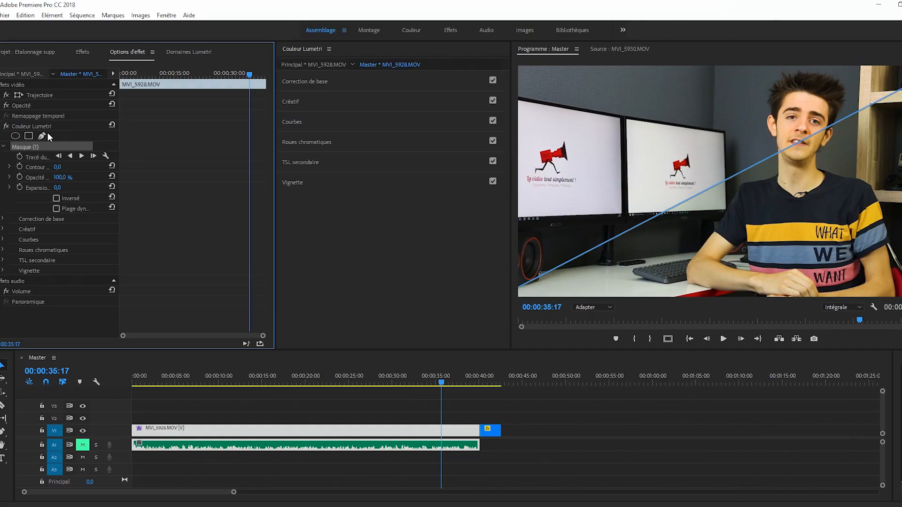
# - Delete the mask from the Lumetri Color effect and move the playhead to 00:00:39:24, near the end of the interview clip
pyautogui.press('Delete')
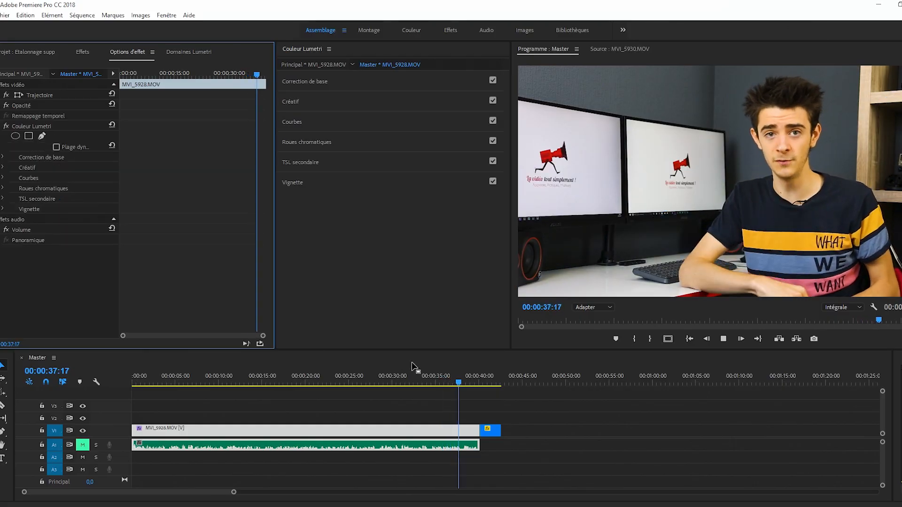
pyautogui.click(477, 383)
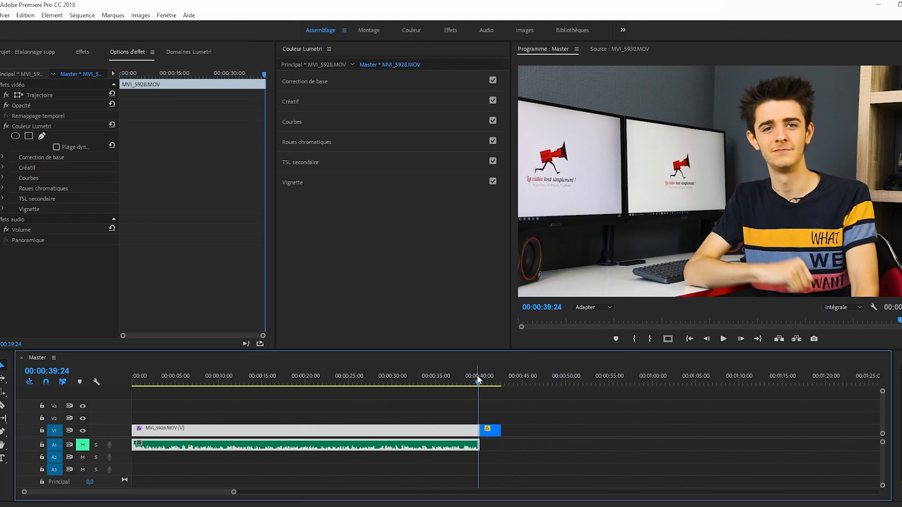